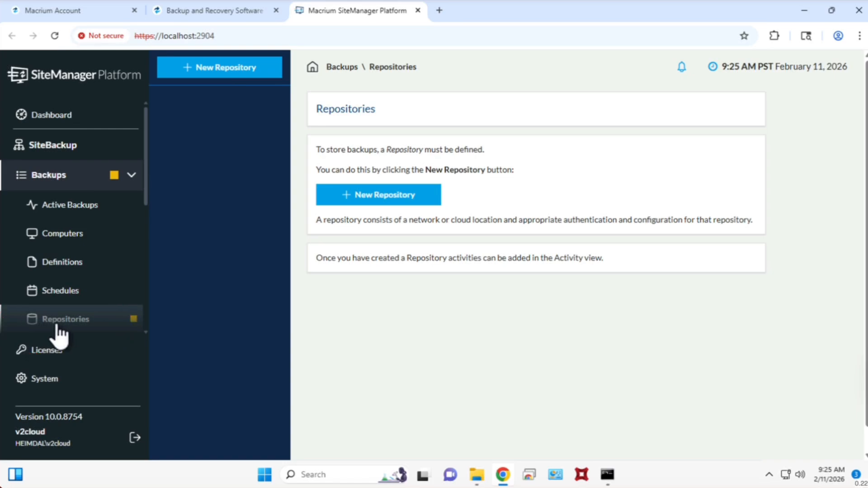
- Start a new repository, choose Network Share as its type and continue to the authentication settings
click(394, 195)
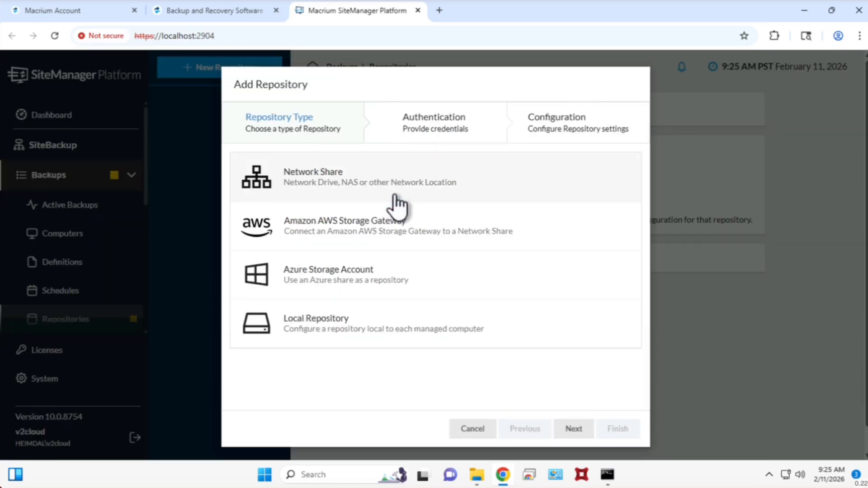
click(373, 235)
click(358, 294)
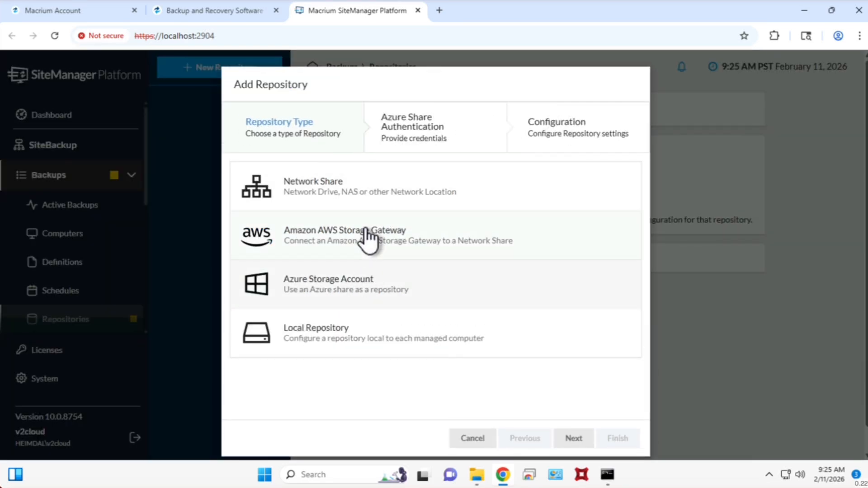
click(367, 233)
click(355, 296)
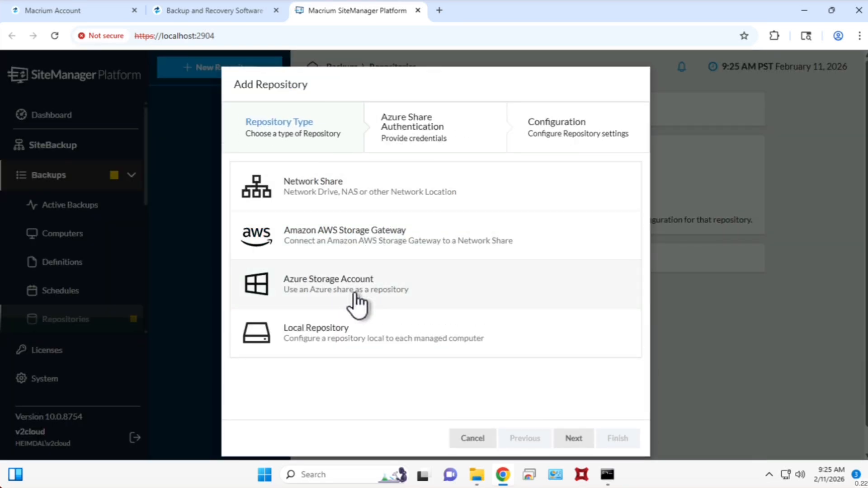
click(334, 186)
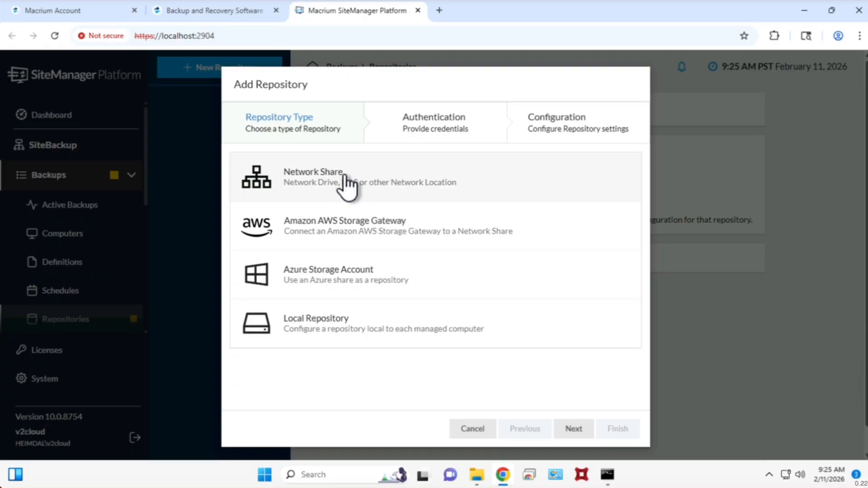
click(574, 429)
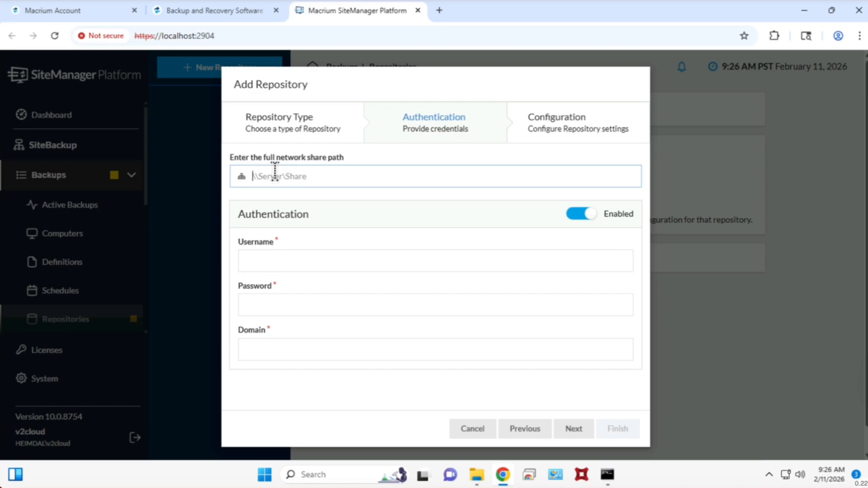
- Point the repository to \\10.49.87.2\backup\machine1, enter username v2cloud, the account password and domain heimdal, and name the repository Machine1
text(\\10.49.87.2\backup\machine1)
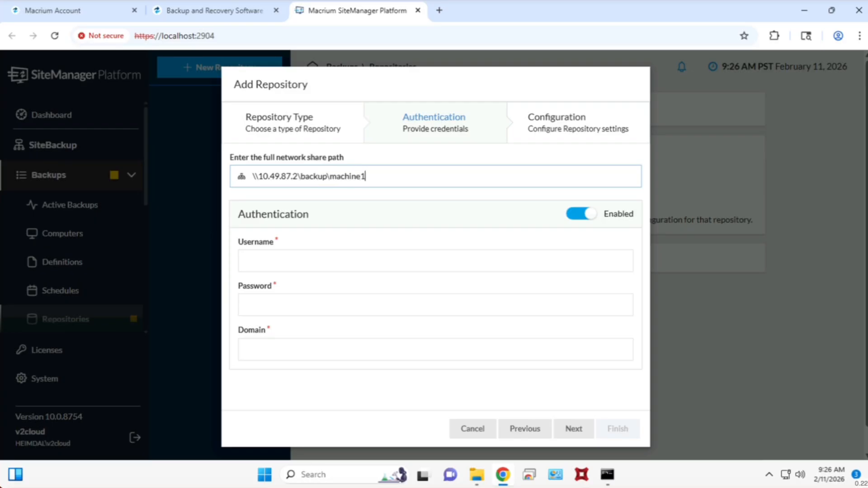
click(271, 259)
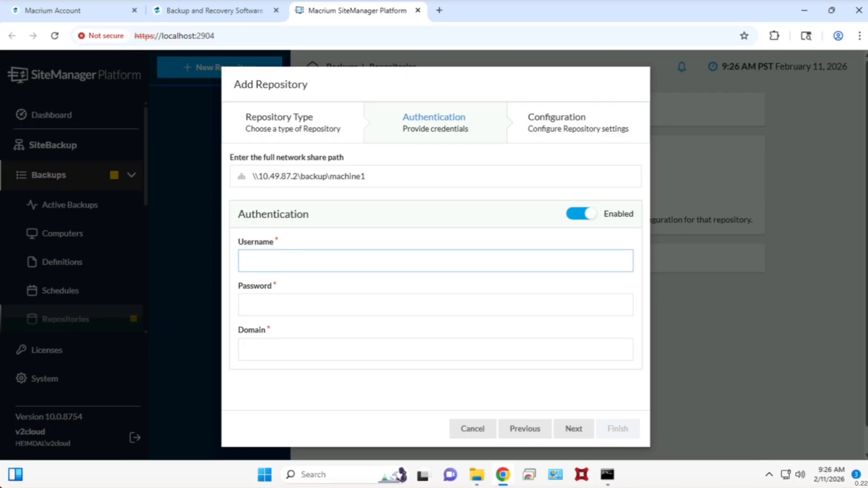
text(v2cloud)
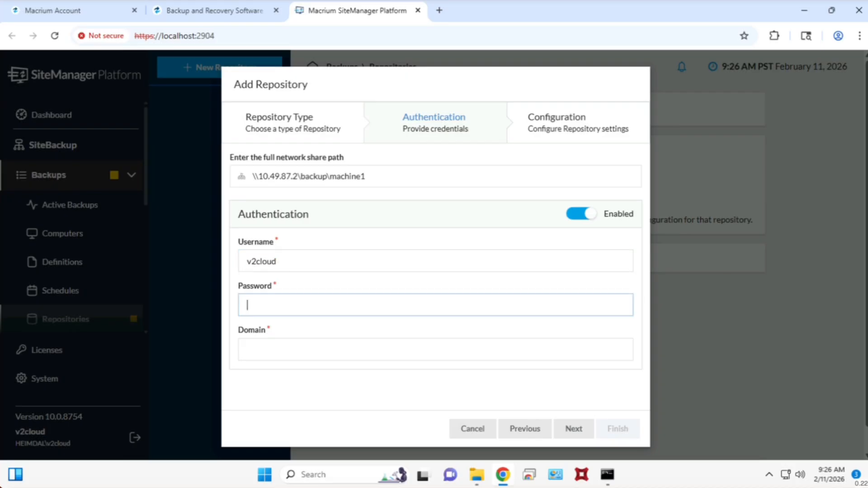
key(Tab)
text(******************)
key(Tab)
text(heimda)
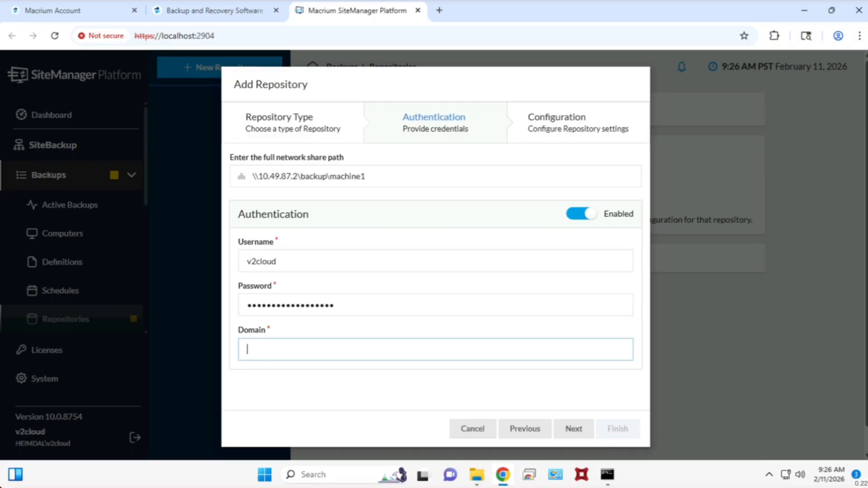
text(l)
click(574, 429)
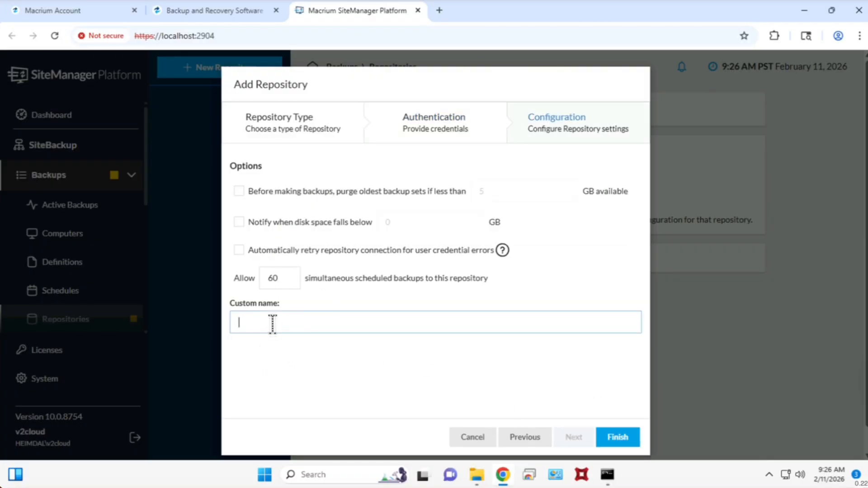
text(Machine1)
click(239, 221)
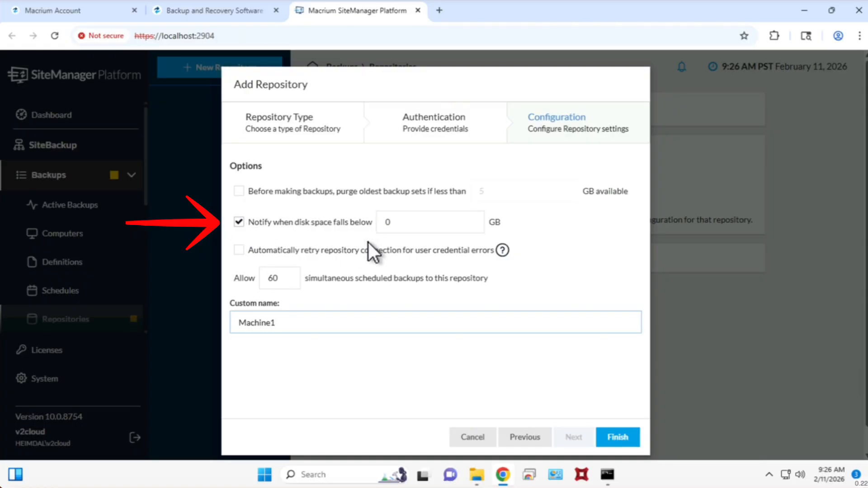
click(397, 222)
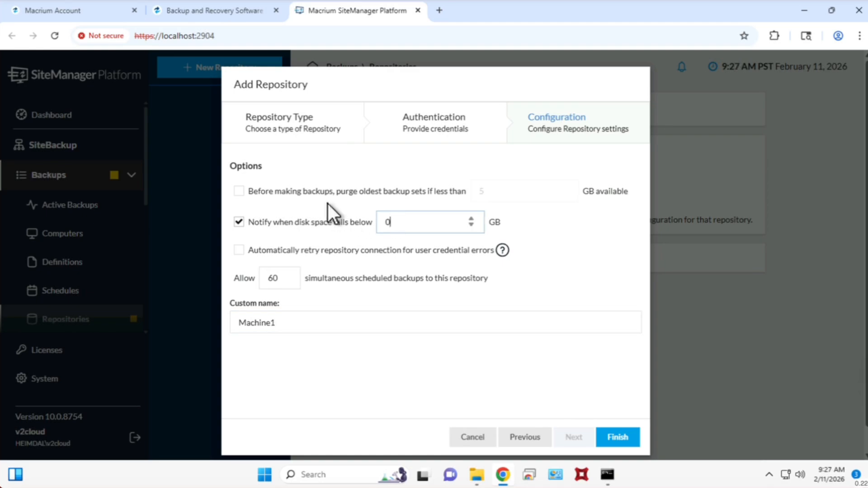
click(239, 191)
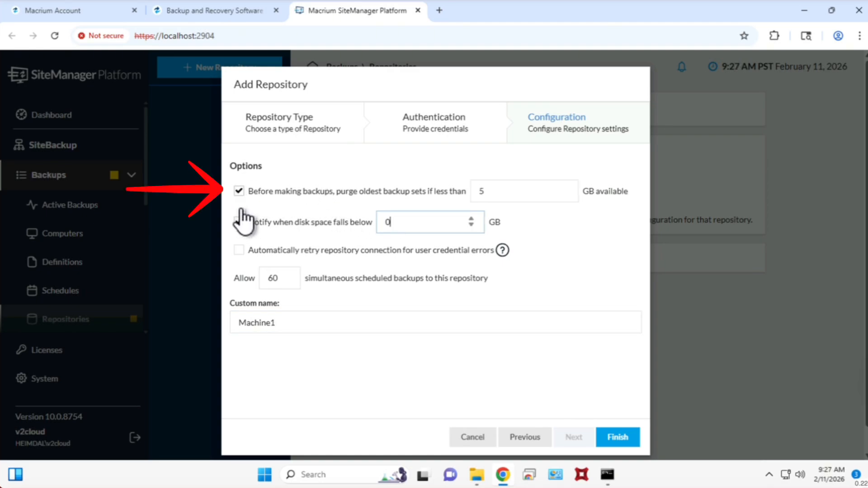
click(239, 222)
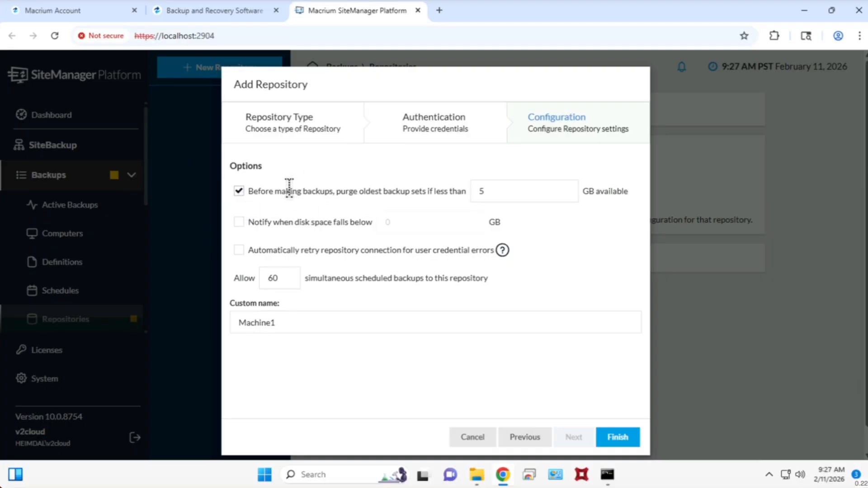
click(239, 192)
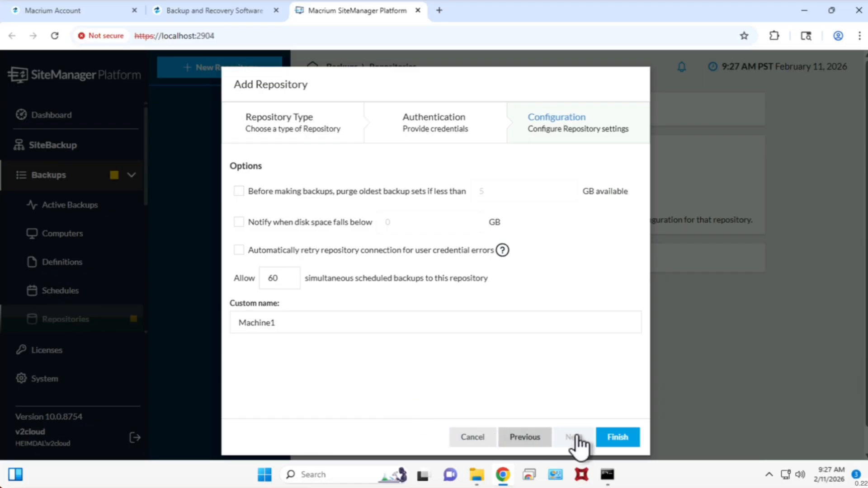
- Finish creating the repository and start a Schedule Backup activity for Machine1
click(618, 437)
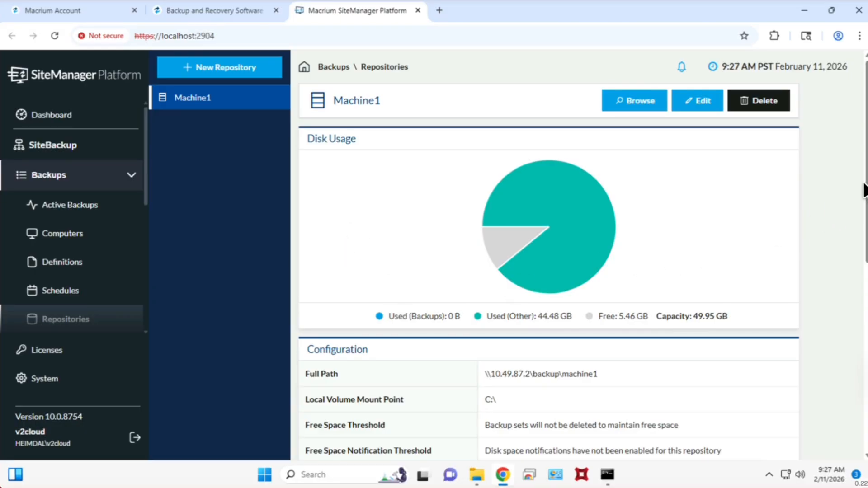
drag(865, 190, 864, 387)
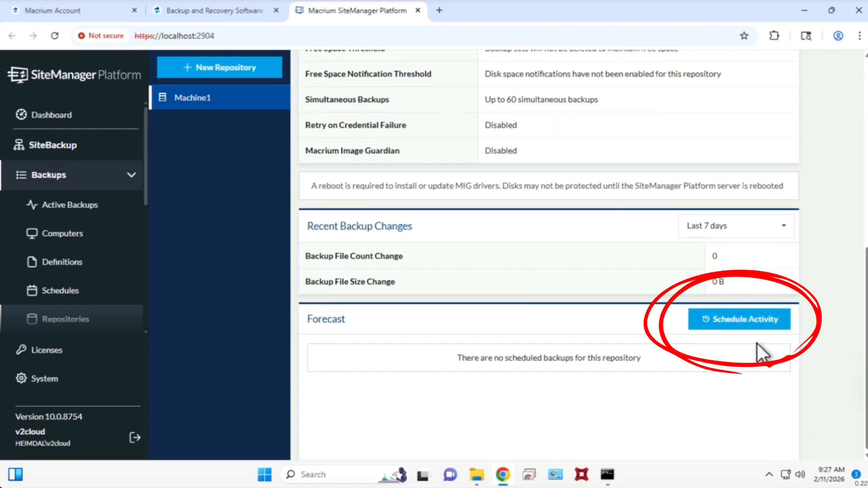
click(742, 318)
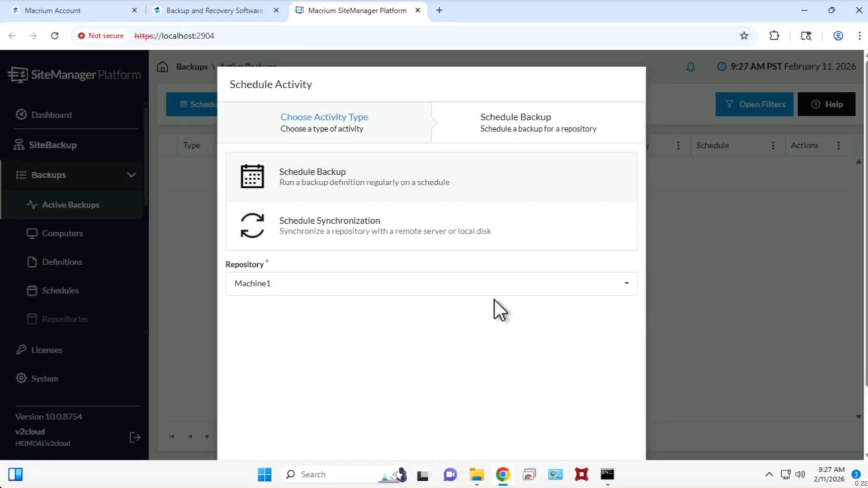
scroll(495, 300, down, 2)
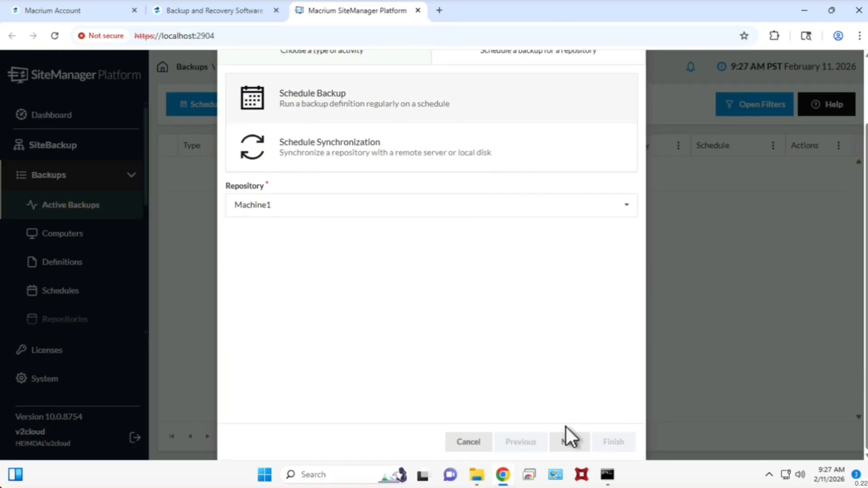
click(568, 441)
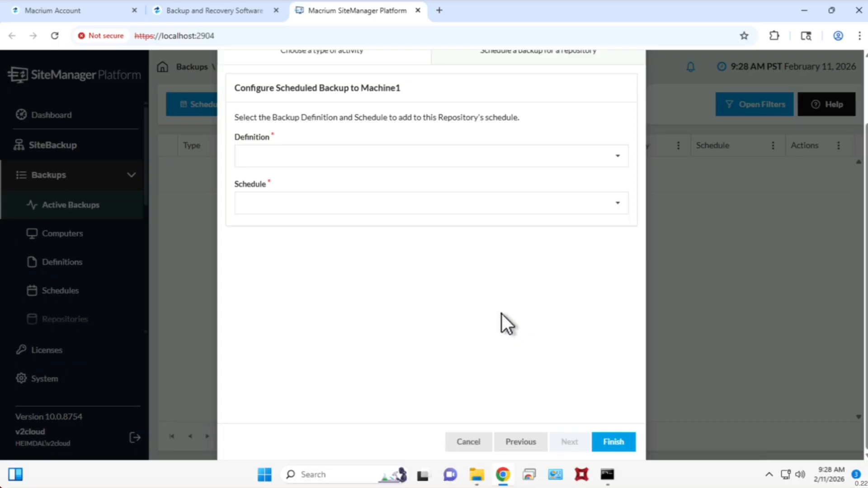
- Schedule the backup with definition Test1 and the custom Incremental Test 1 schedule, and save it
click(339, 159)
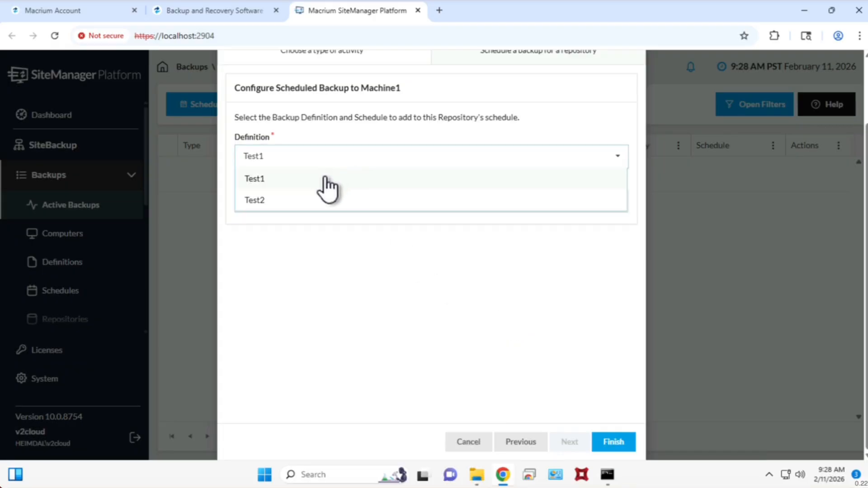
click(324, 178)
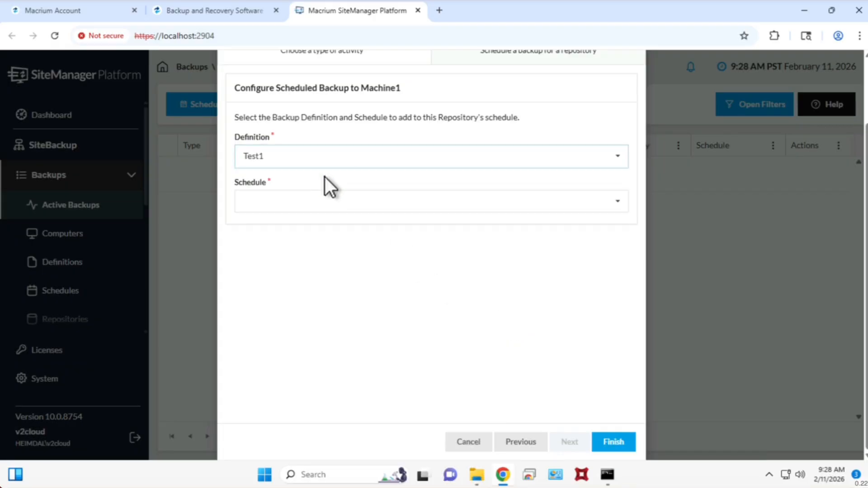
click(255, 204)
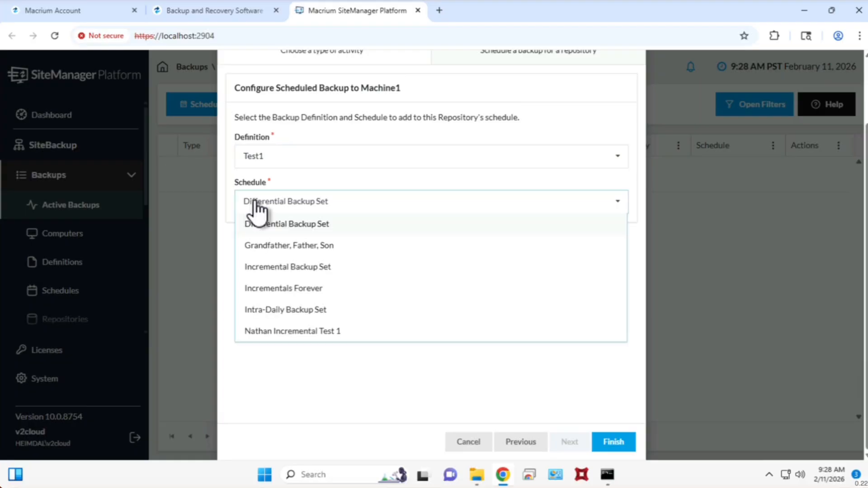
click(286, 333)
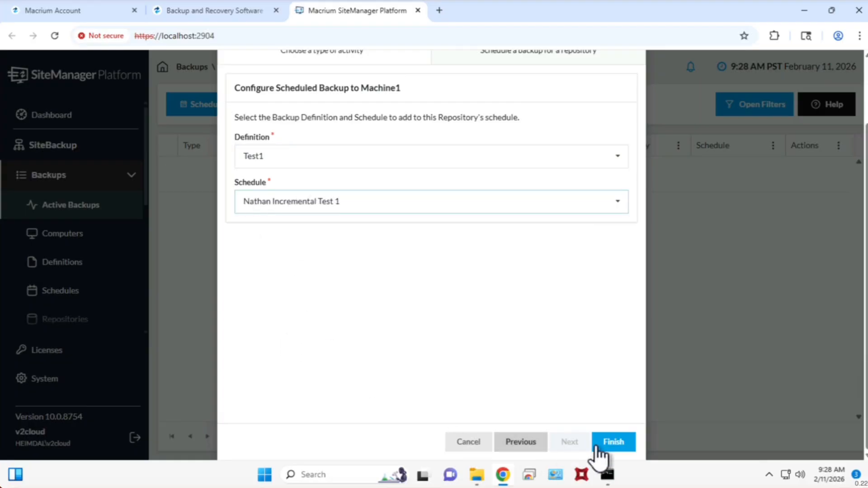
click(612, 441)
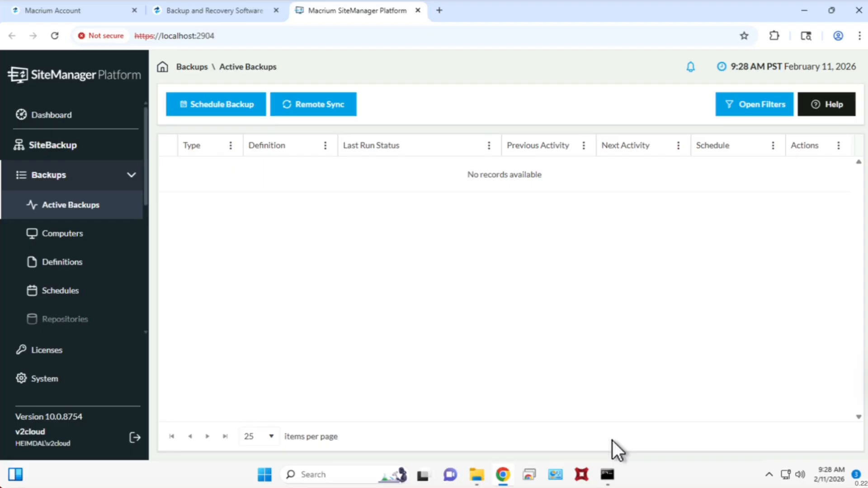
- Reopen the repositories page and examine Machine1's backup forecast, recent backup changes, configuration and disk usage
click(78, 320)
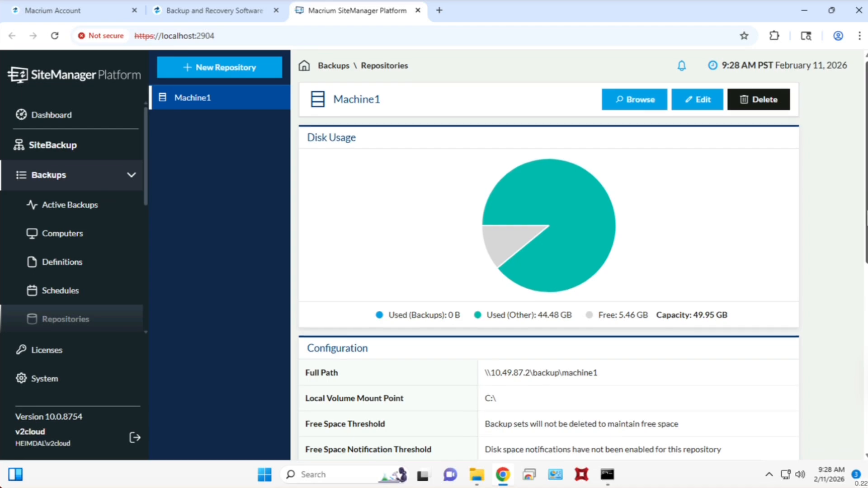
scroll(865, 375, down, 6)
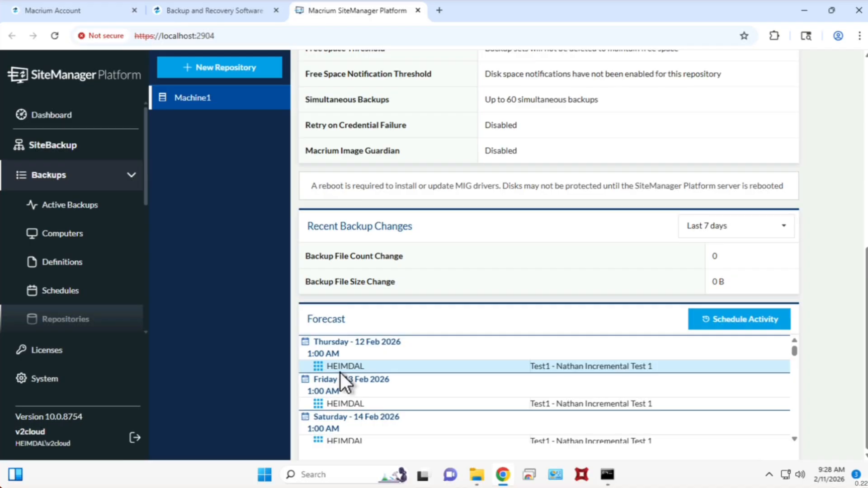
drag(306, 254, 436, 292)
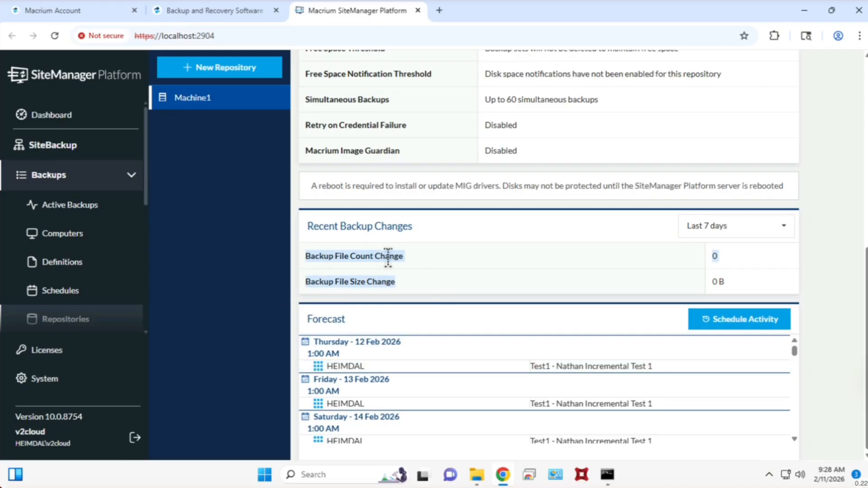
scroll(388, 257, up, 4)
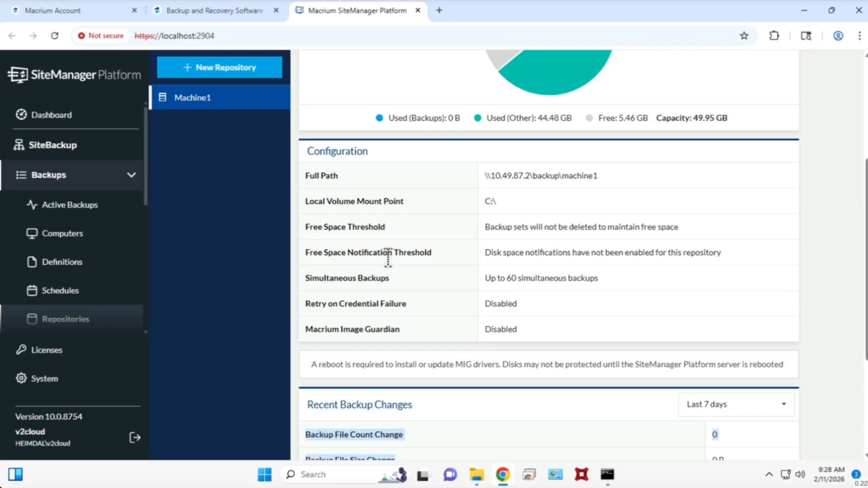
scroll(386, 260, down, 4)
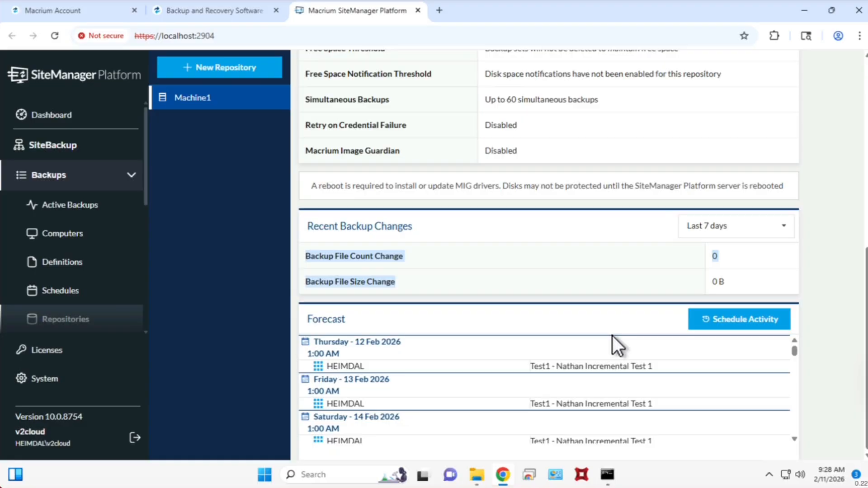
scroll(613, 338, up, 4)
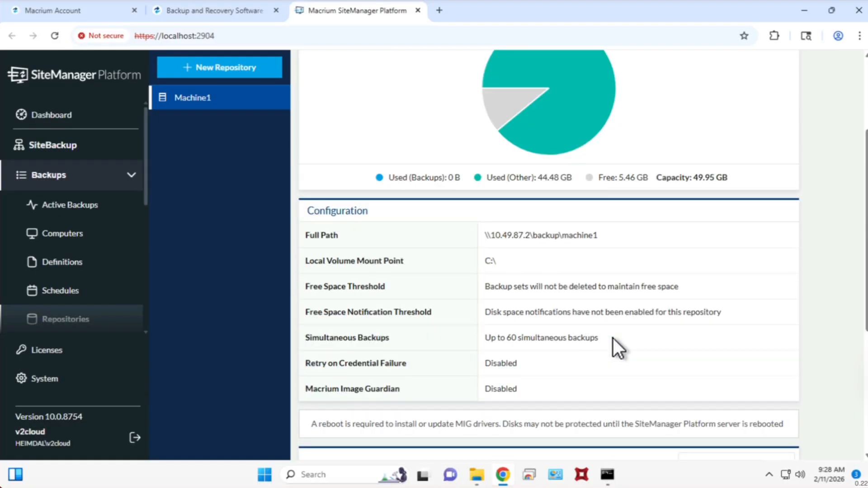
scroll(613, 339, up, 4)
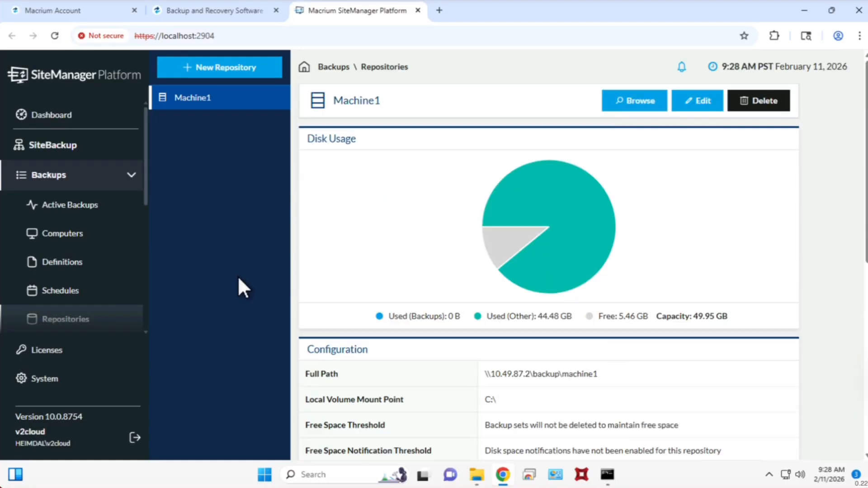